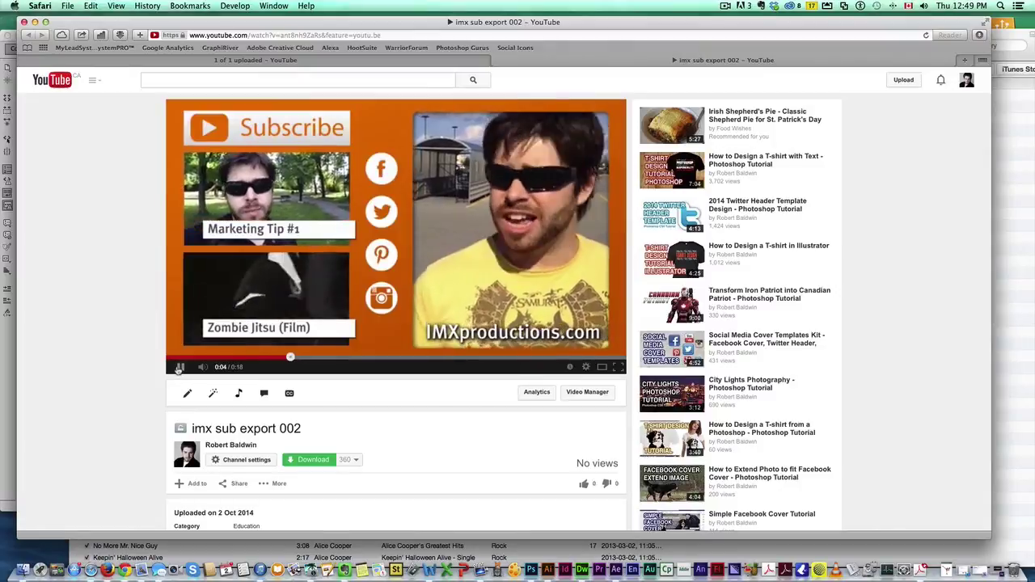
Pause the 'imx sub export 002' video at 0:05 on its subscribe end-screen layout
left_click(180, 367)
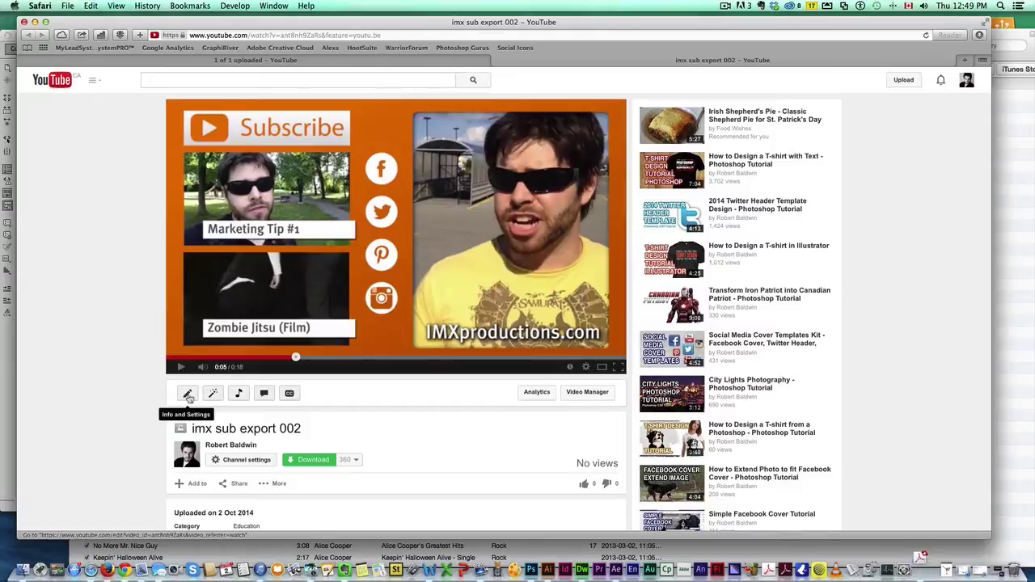
Open the Annotations editor, pause the preview, and add a Spotlight annotation timed 0:00:03.1–0:00:06.1
left_click(264, 393)
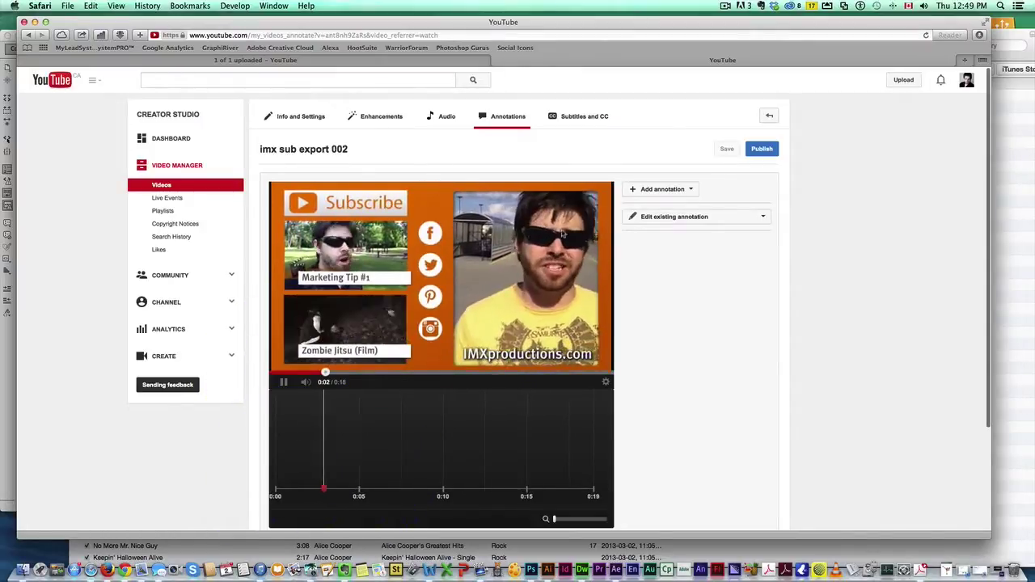
left_click(283, 383)
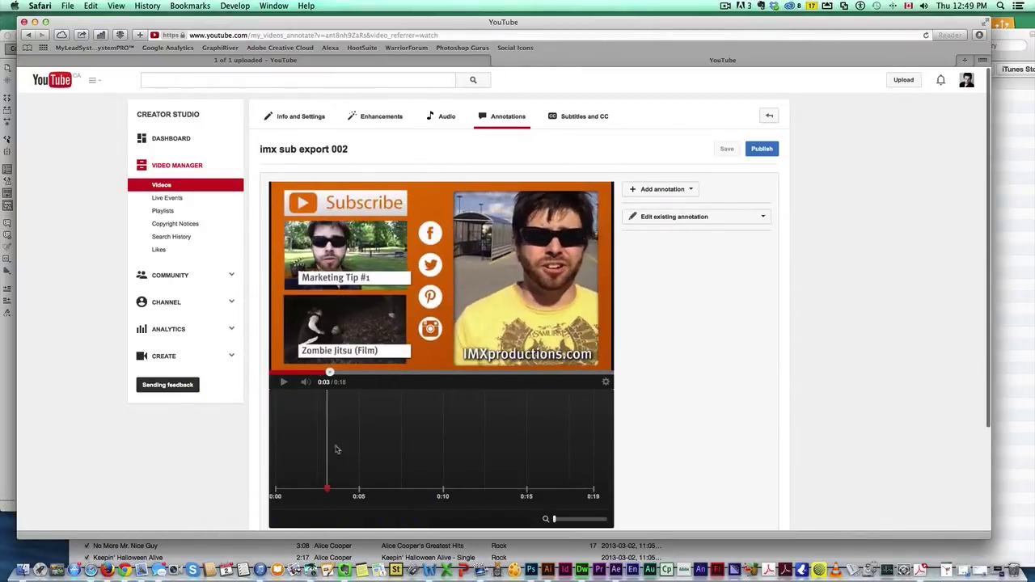
left_click(662, 191)
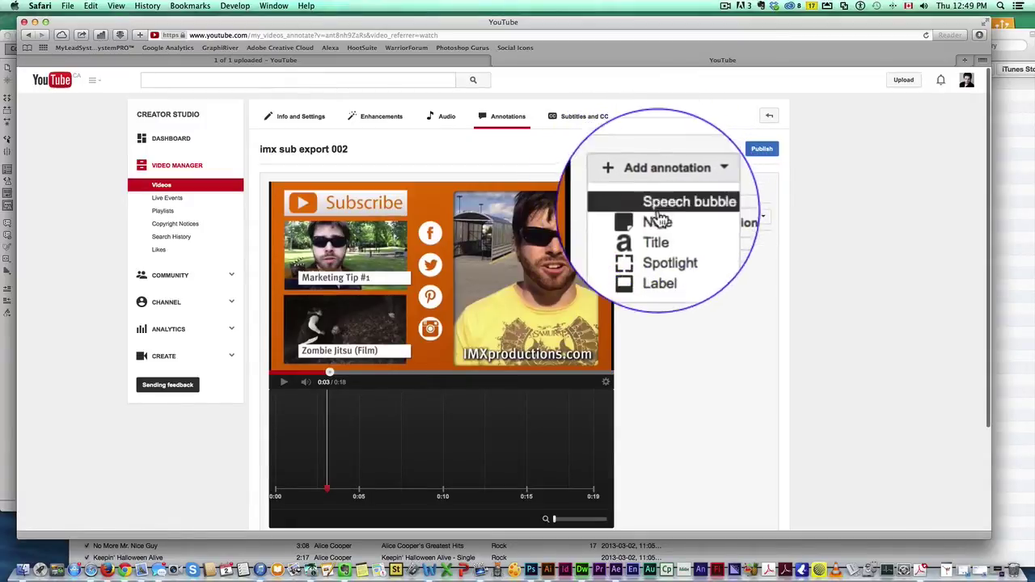
left_click(676, 247)
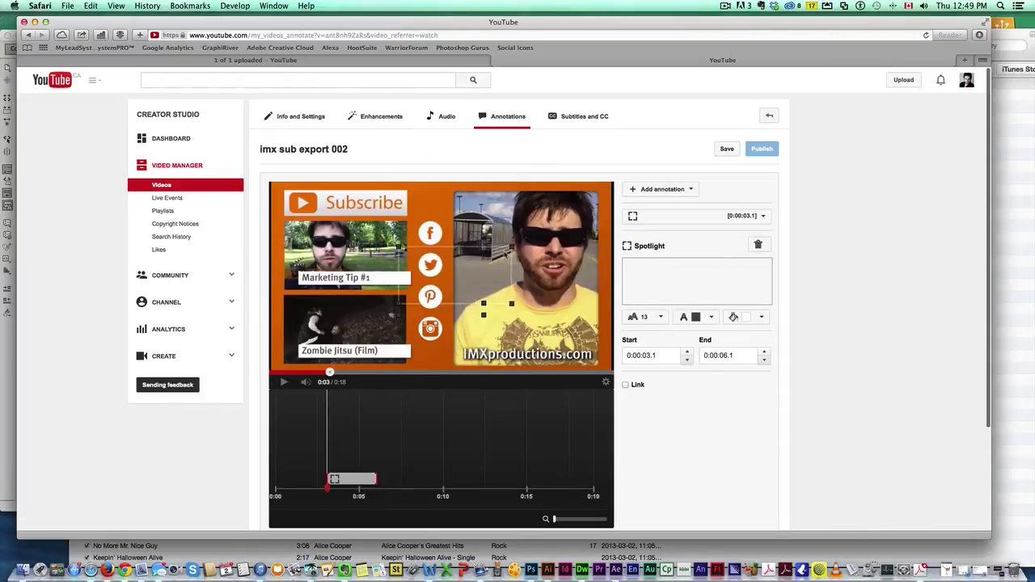
Place the spotlight over the Subscribe graphic, link it to Subscribe for the channel, and preview the link
mouse_move(453, 275)
left_mouse_down()
mouse_move(394, 232)
mouse_move(340, 218)
mouse_move(408, 216)
left_mouse_up()
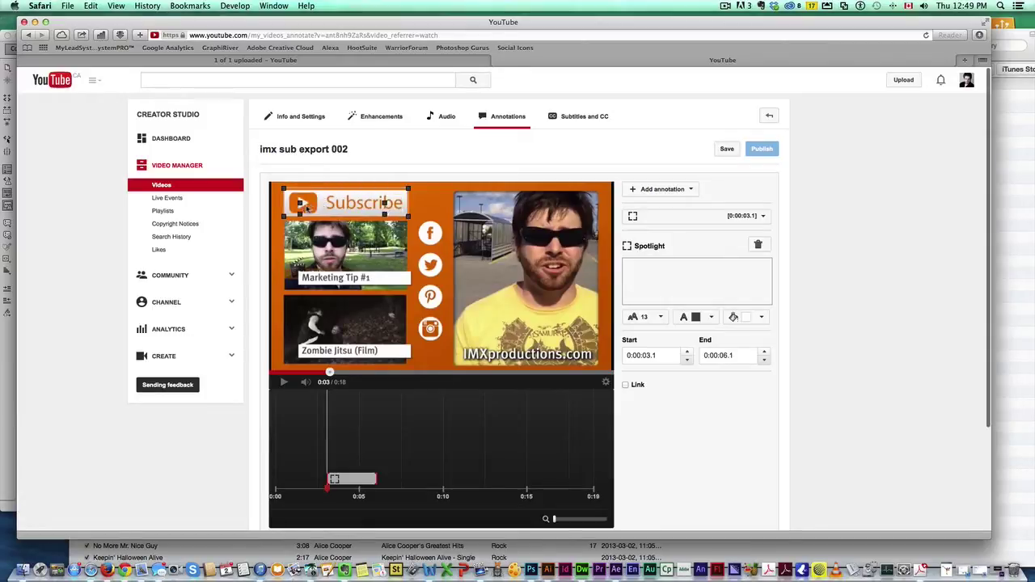
left_click(369, 204)
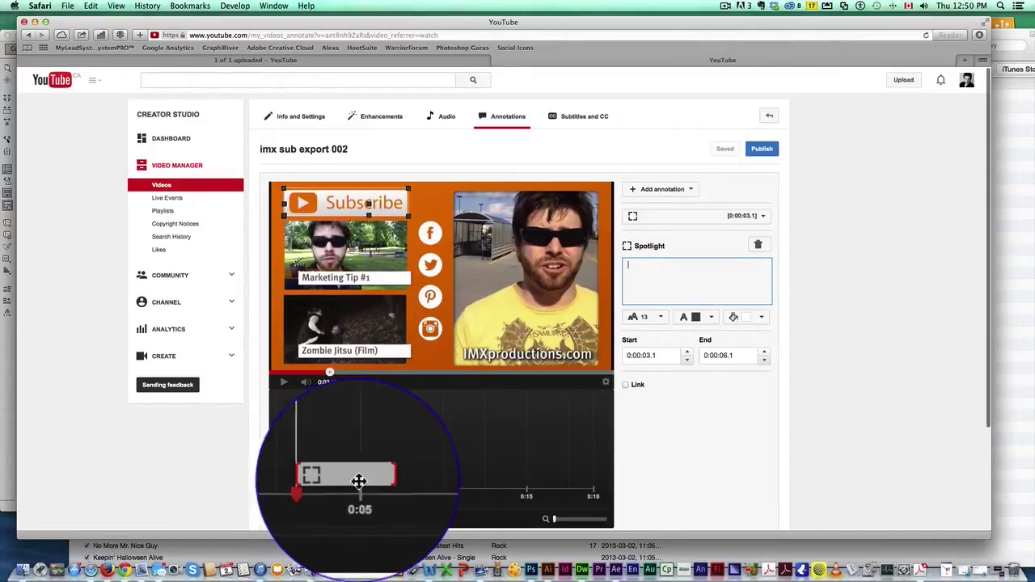
left_click(625, 385)
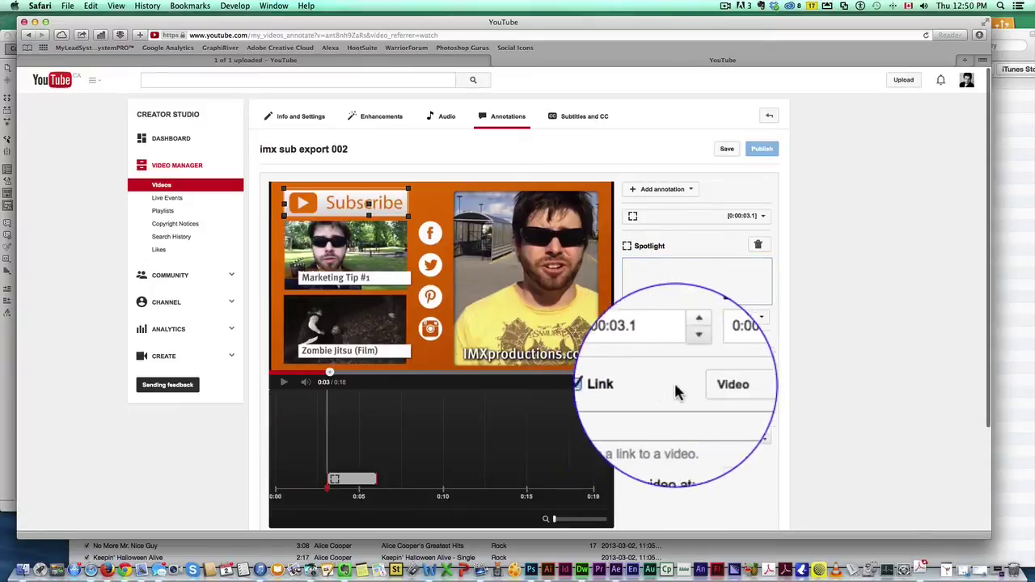
left_click(738, 388)
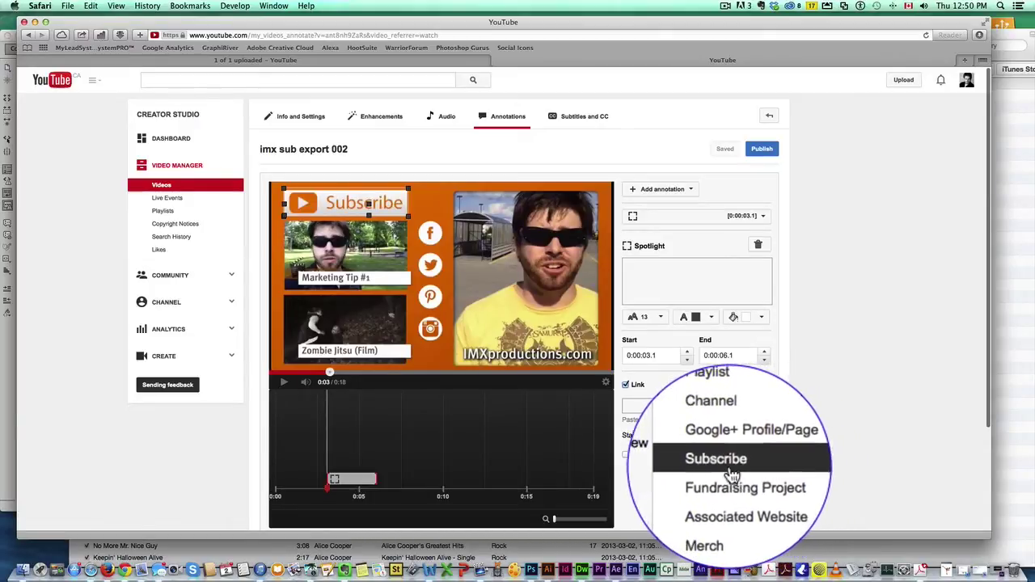
left_click(738, 472)
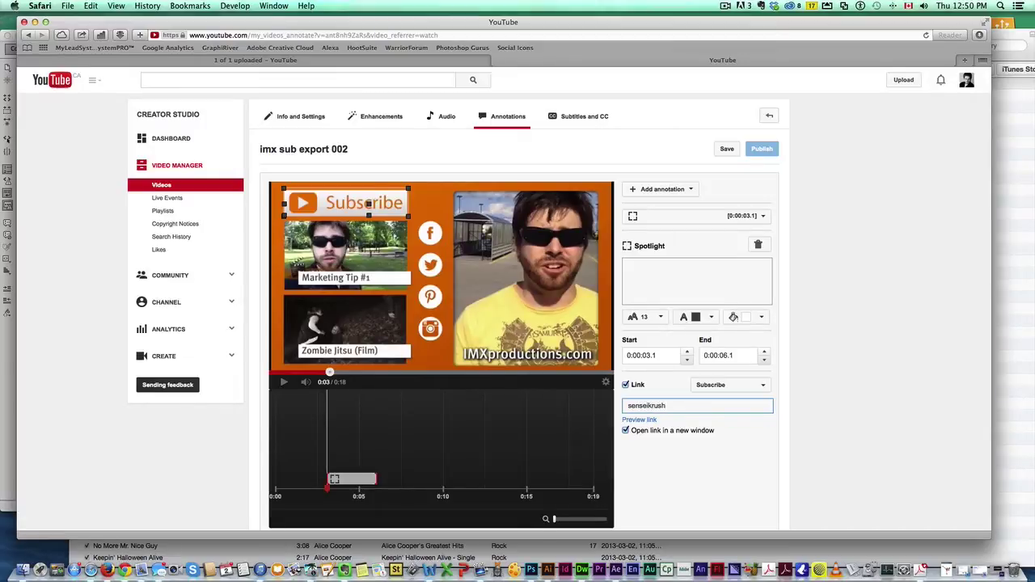
left_click(650, 422)
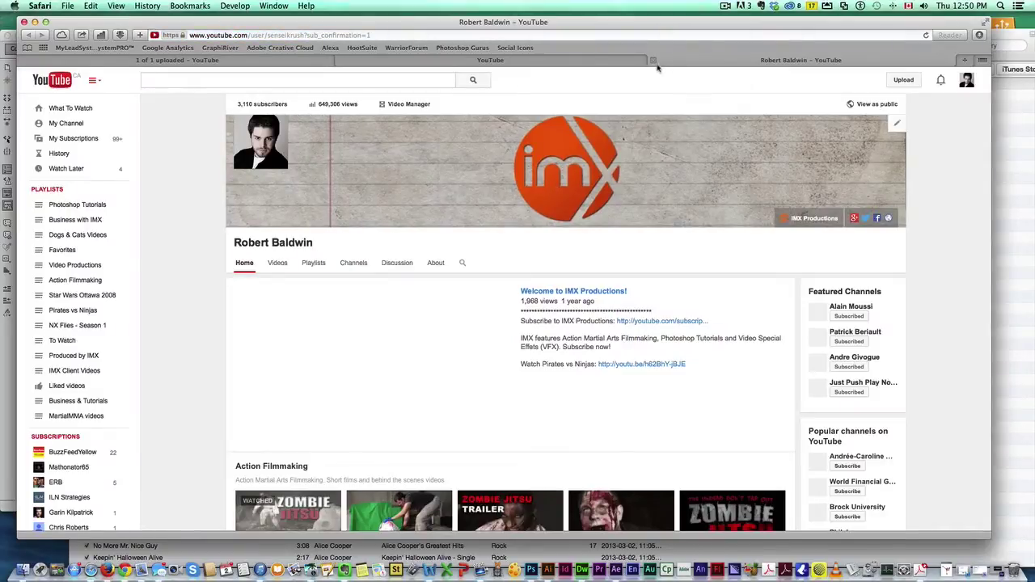
Close the channel preview and extend the Subscribe spotlight to end at 0:00:18.3
key("super+w")
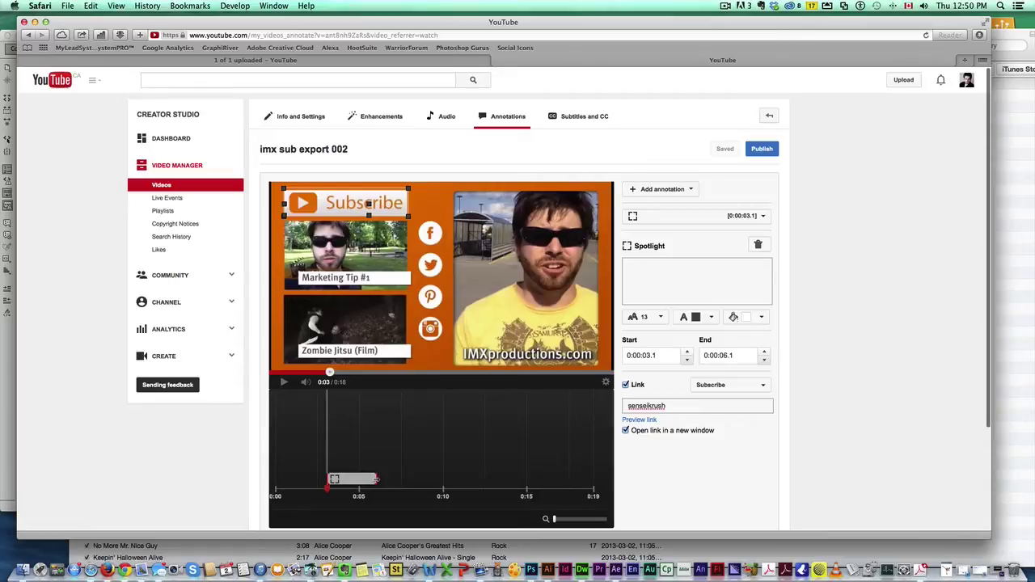
mouse_move(452, 482)
left_mouse_down()
mouse_move(601, 482)
mouse_move(583, 480)
left_mouse_up()
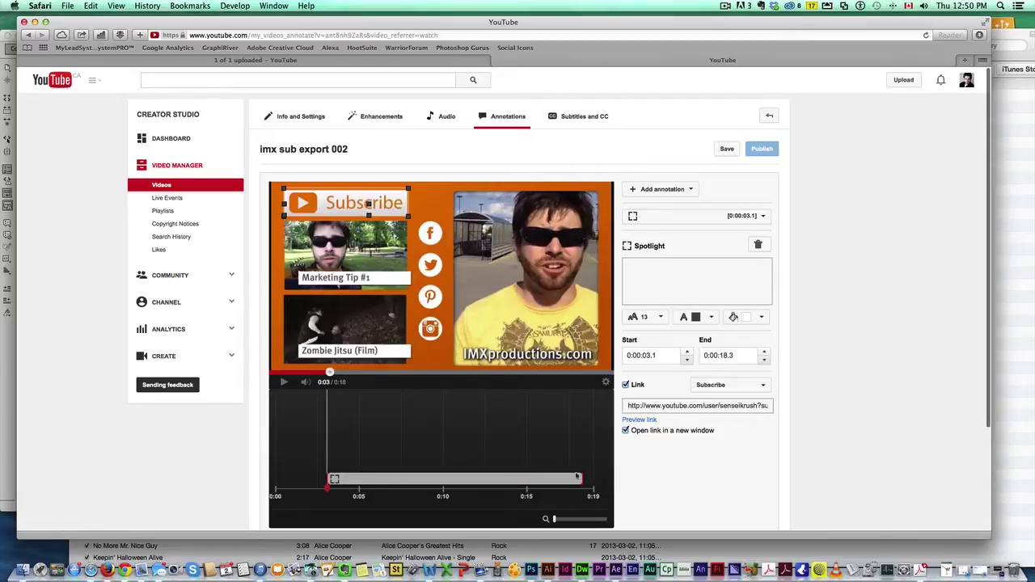
left_click(363, 371)
Add a second spotlight sized to cover the Marketing Tip #1 thumbnail
left_click(663, 190)
left_click(670, 239)
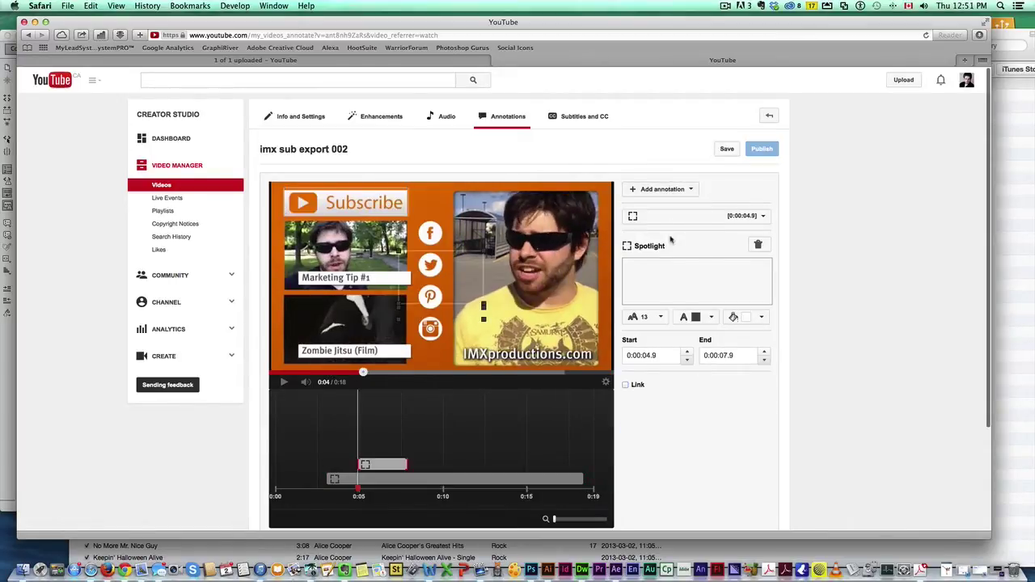
left_click_drag(451, 267, 333, 235)
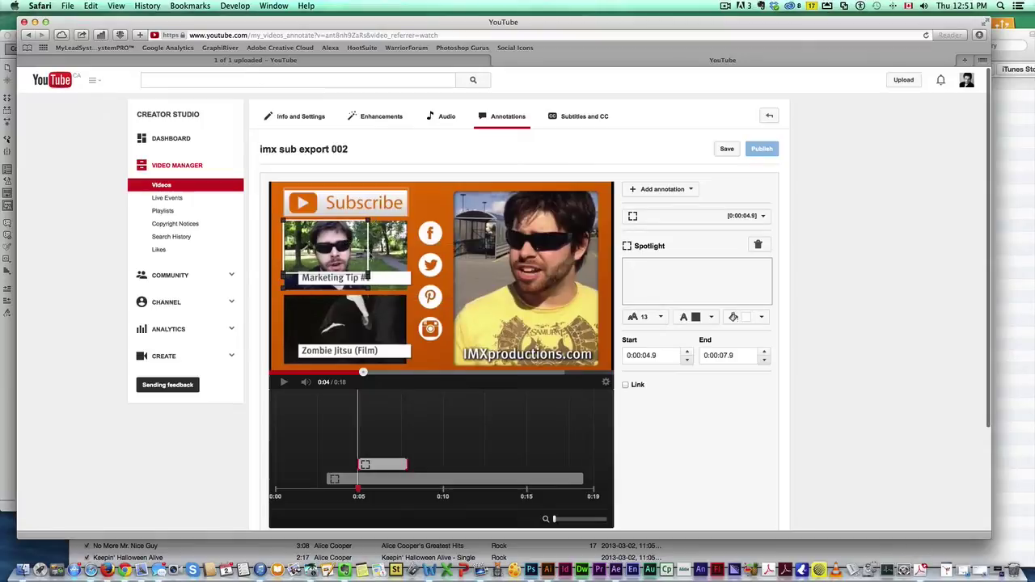
left_click_drag(368, 283, 411, 293)
Link it to the T-shirt tutorial video URL, opening in a new window, lasting until 0:00:18.3
left_click(626, 385)
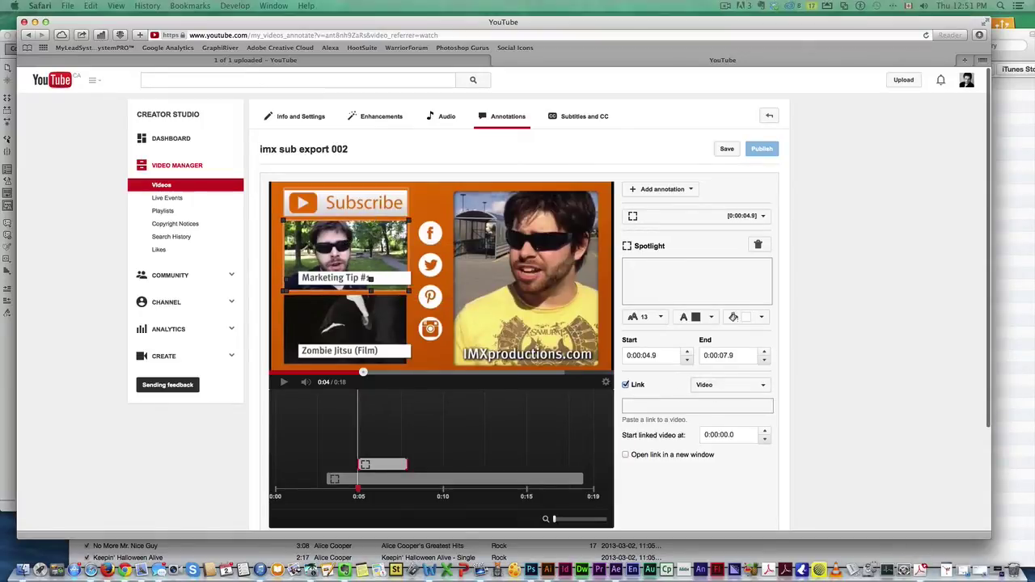
key("super+grave")
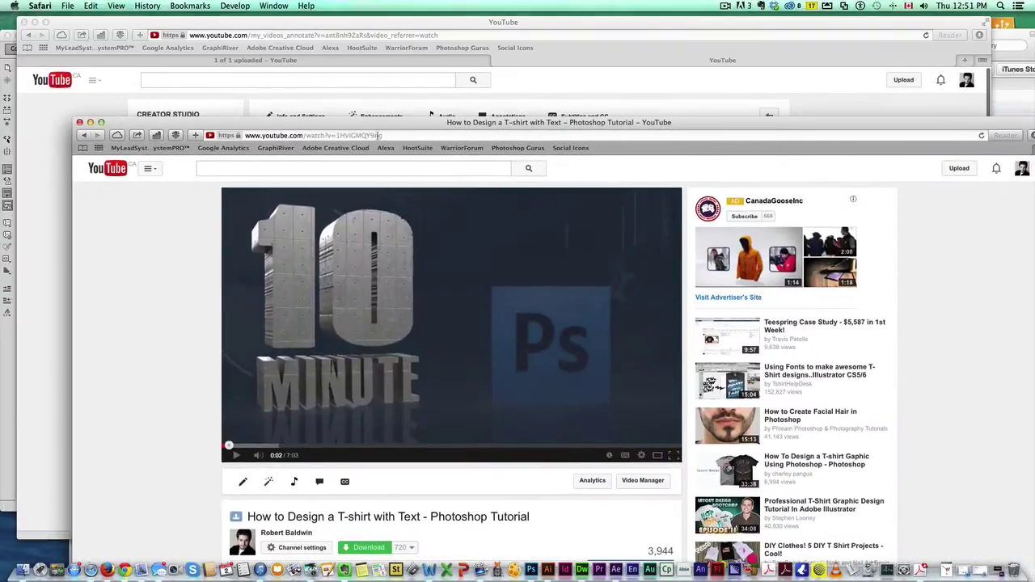
left_click(379, 135)
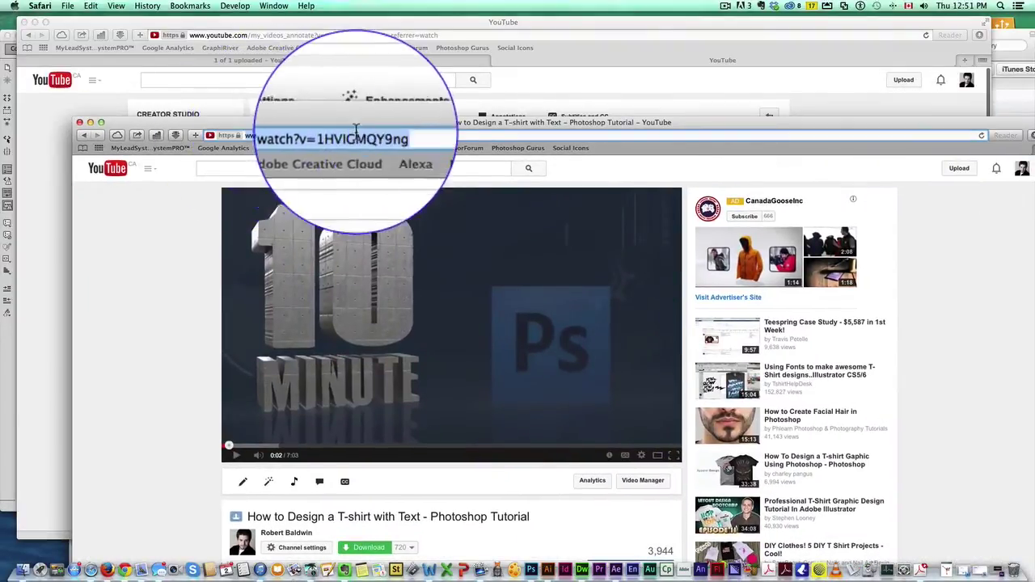
left_click(97, 123)
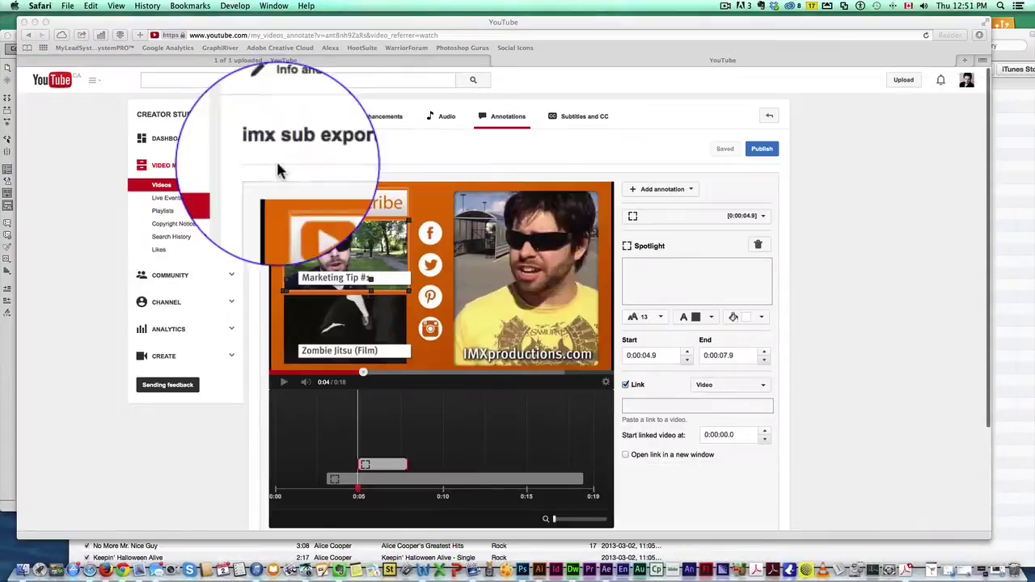
left_click(659, 407)
type("http://www.youtube.com/watch?v=1HVIGMQY9ng")
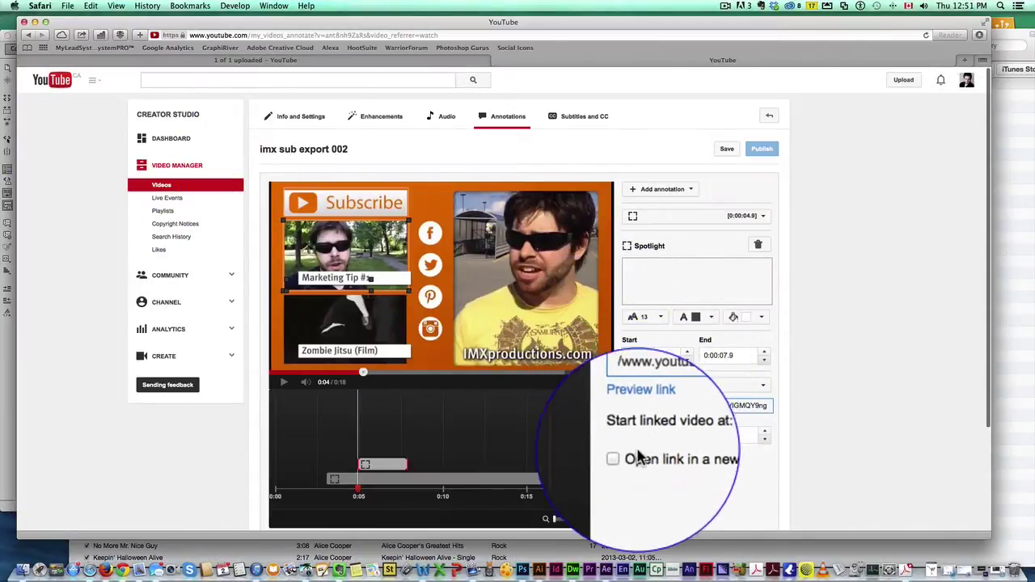
left_click(626, 457)
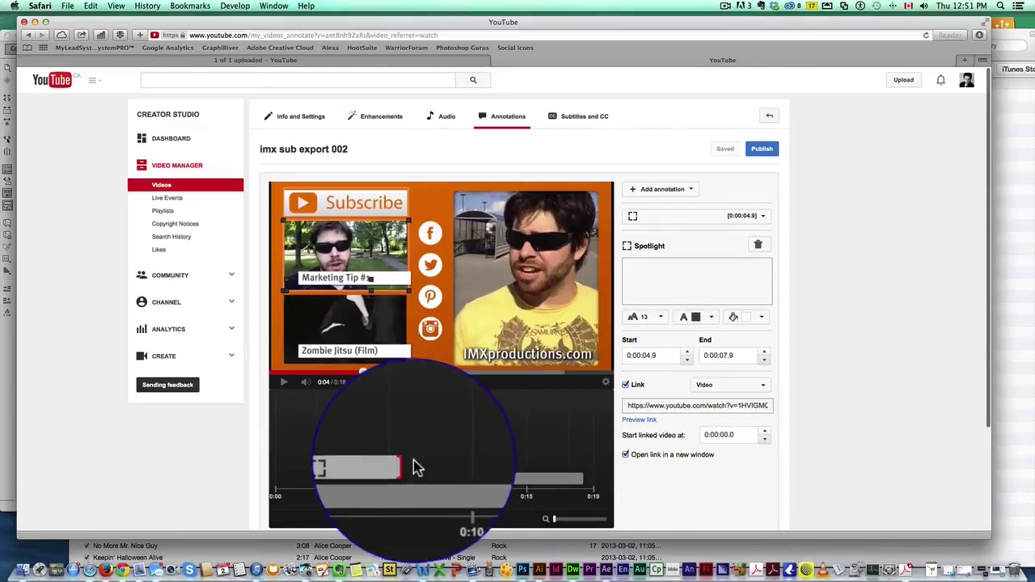
left_click_drag(418, 466, 619, 481)
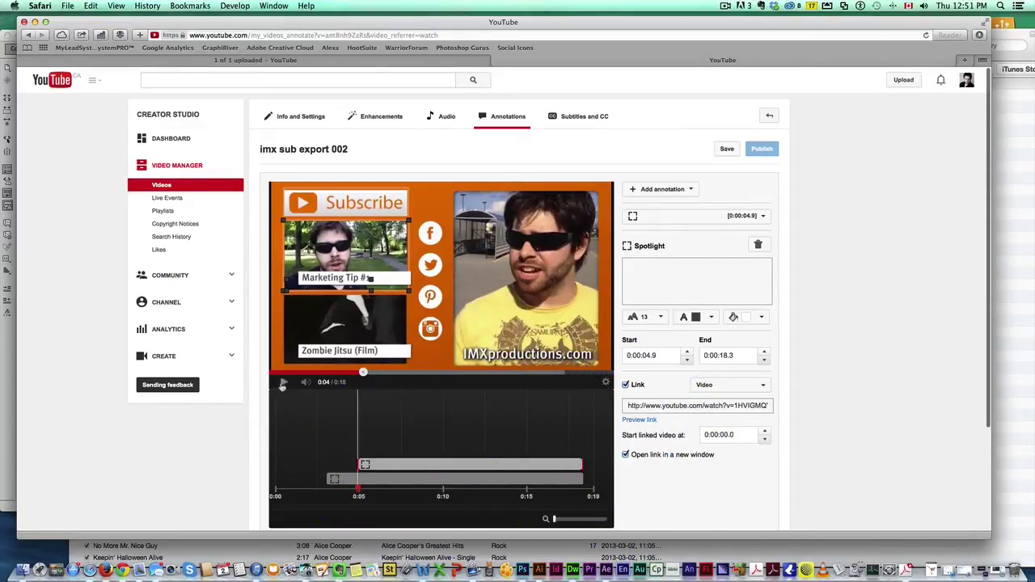
left_click(282, 384)
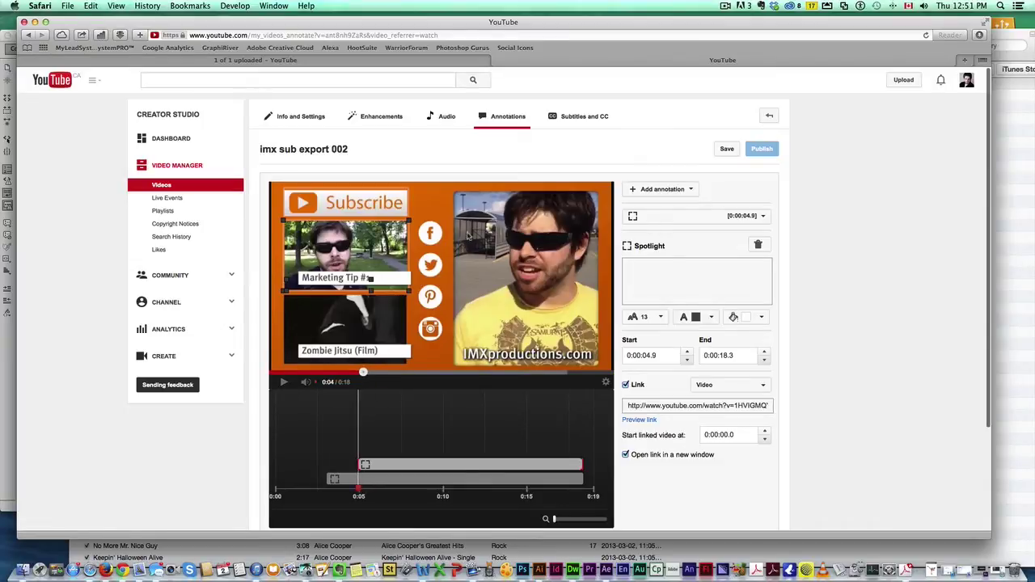
left_click(671, 188)
Add a third spotlight over the Facebook icon and make it an Associated Website link
left_click(653, 240)
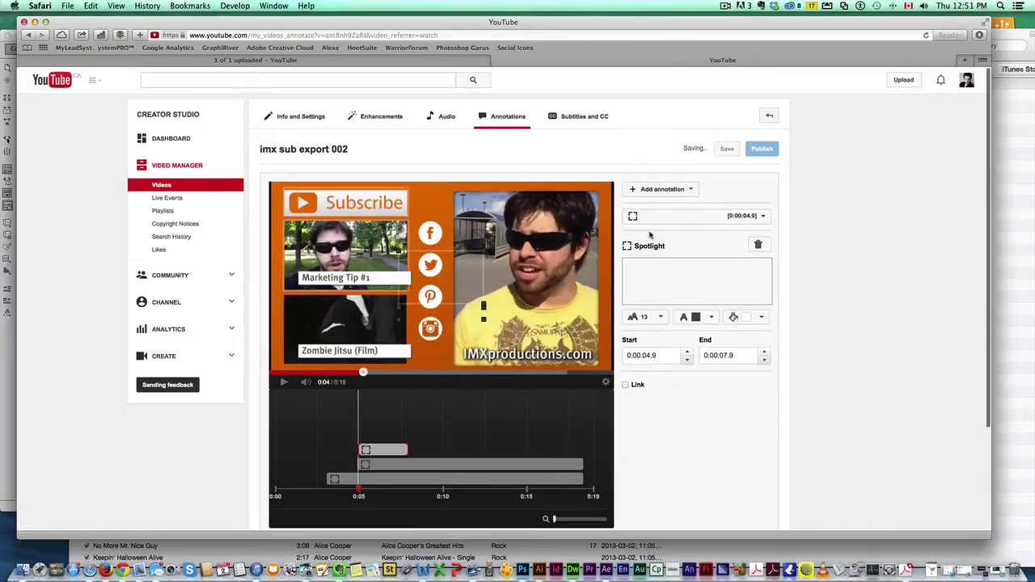
left_click_drag(400, 253, 434, 234)
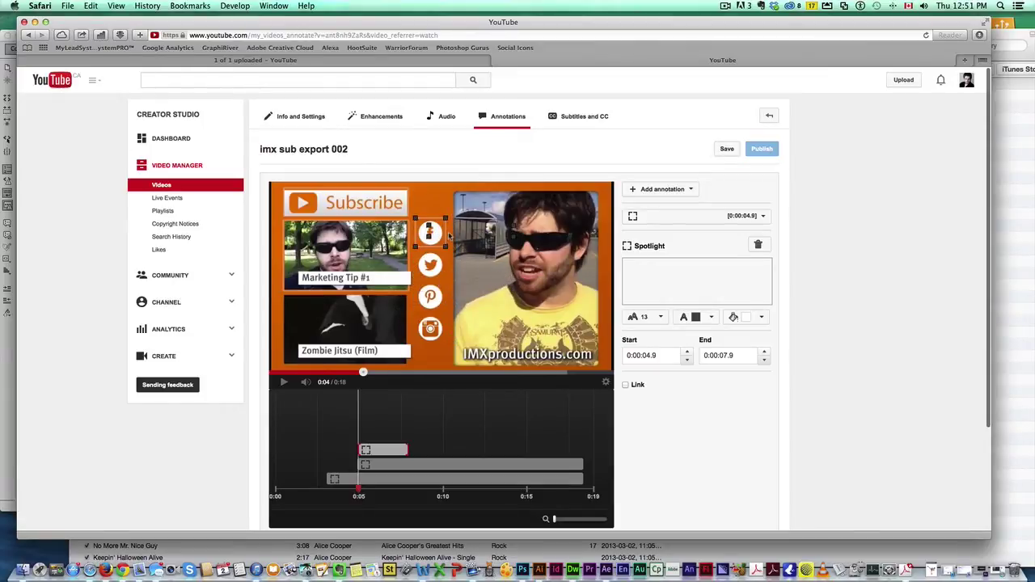
left_click(625, 385)
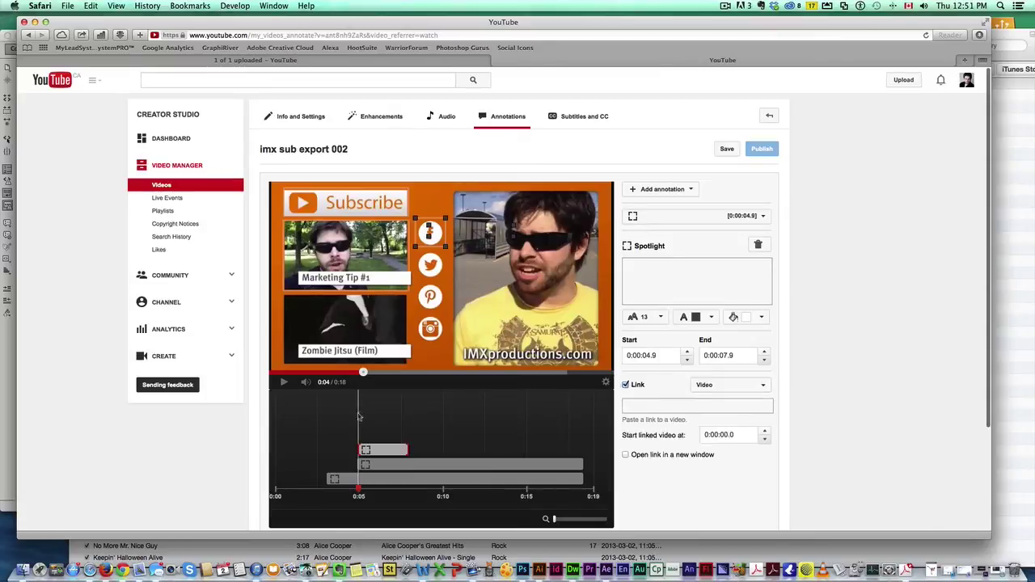
left_click(726, 386)
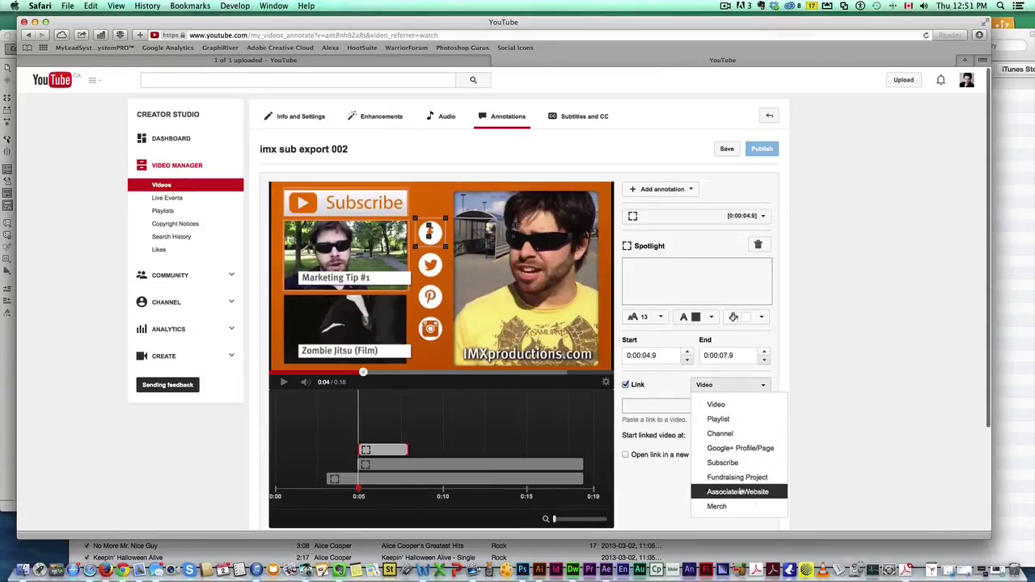
left_click(734, 491)
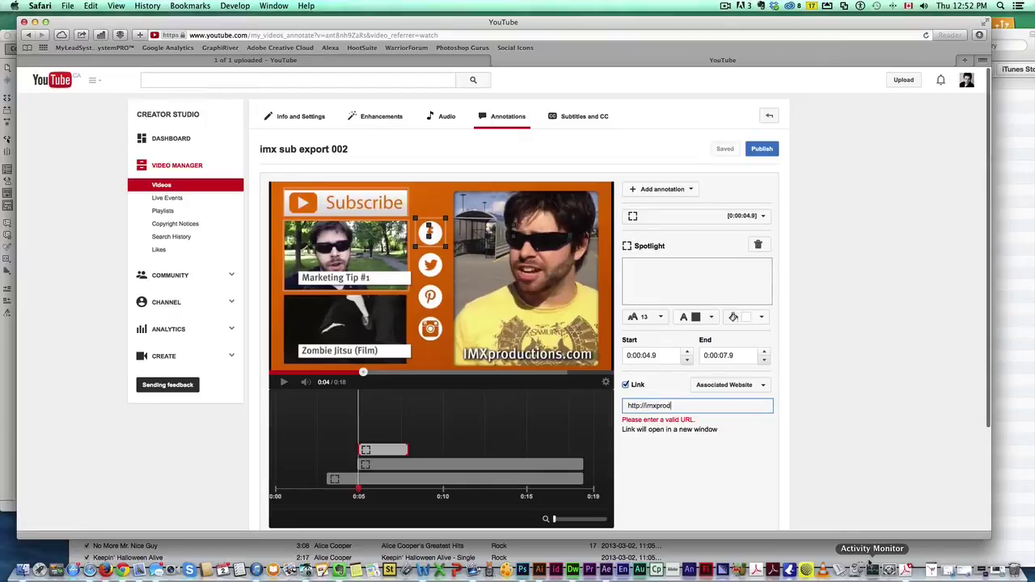
type("s.com")
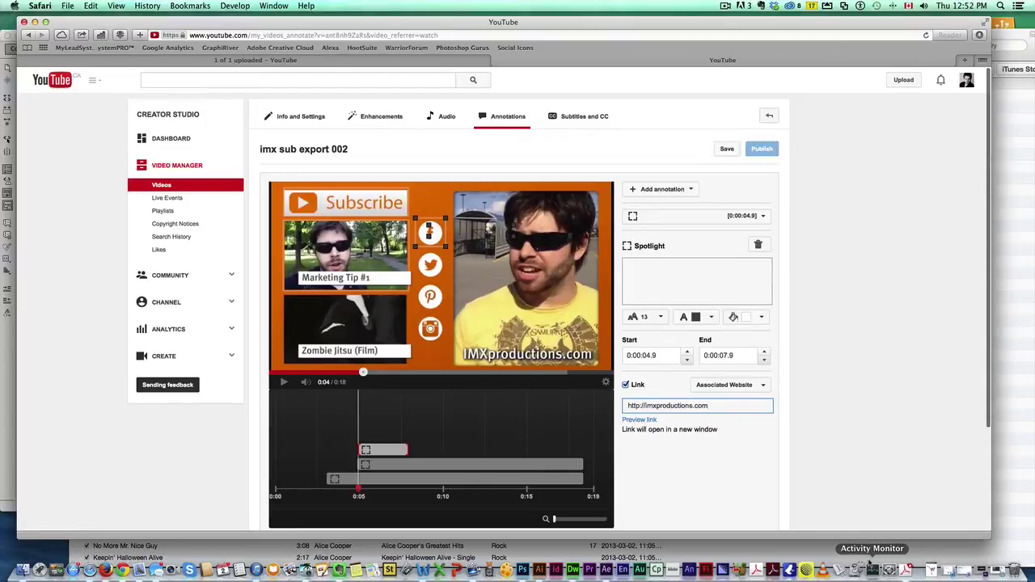
type("/")
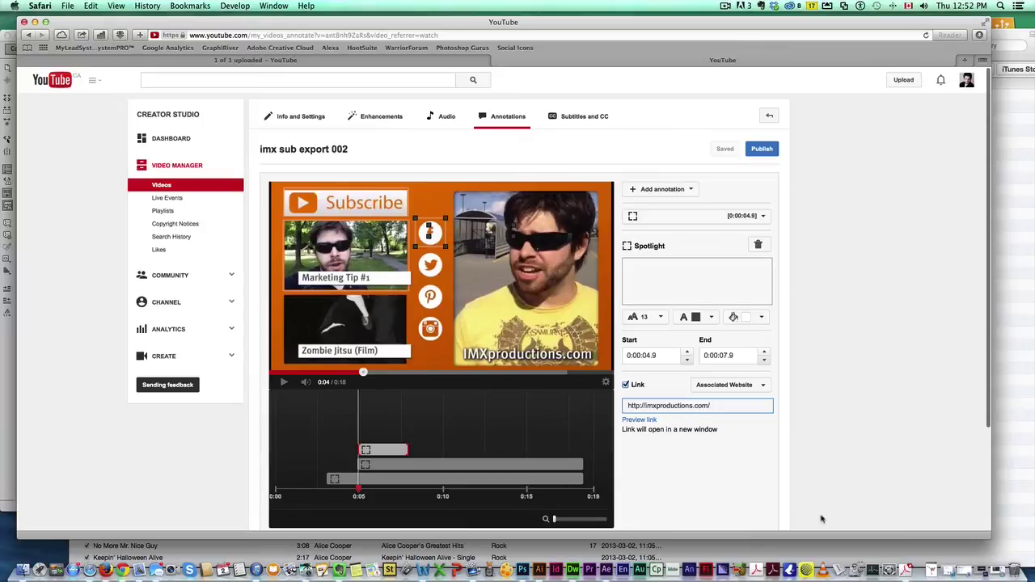
type("facebook")
type("imx")
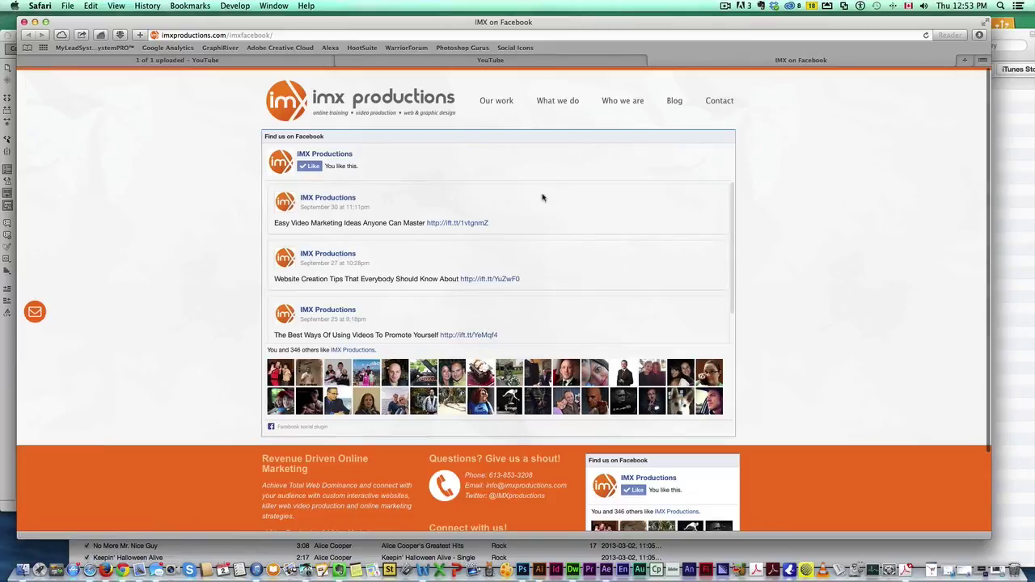
scroll(501, 237, "down", 3)
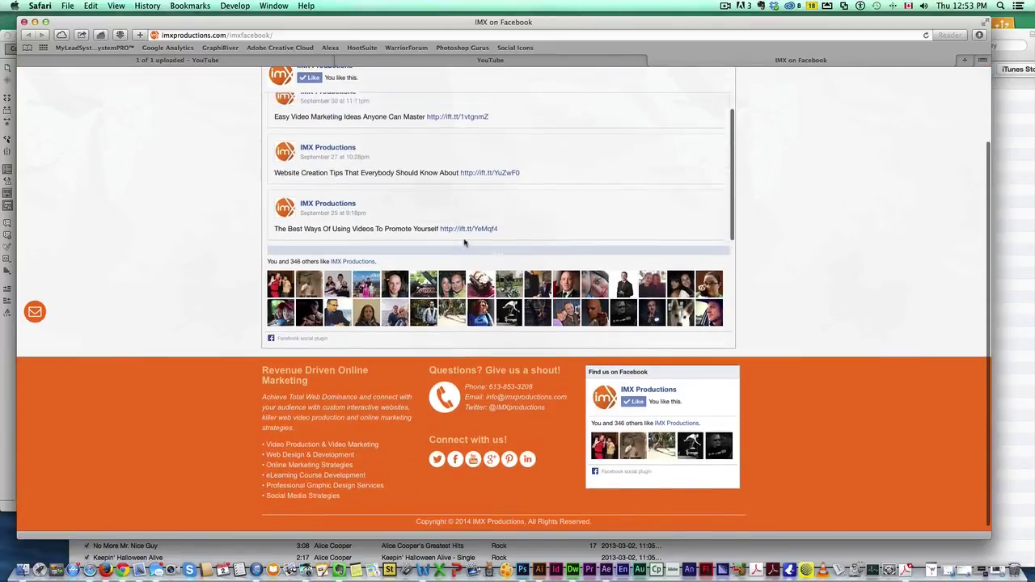
scroll(465, 243, "up", 5)
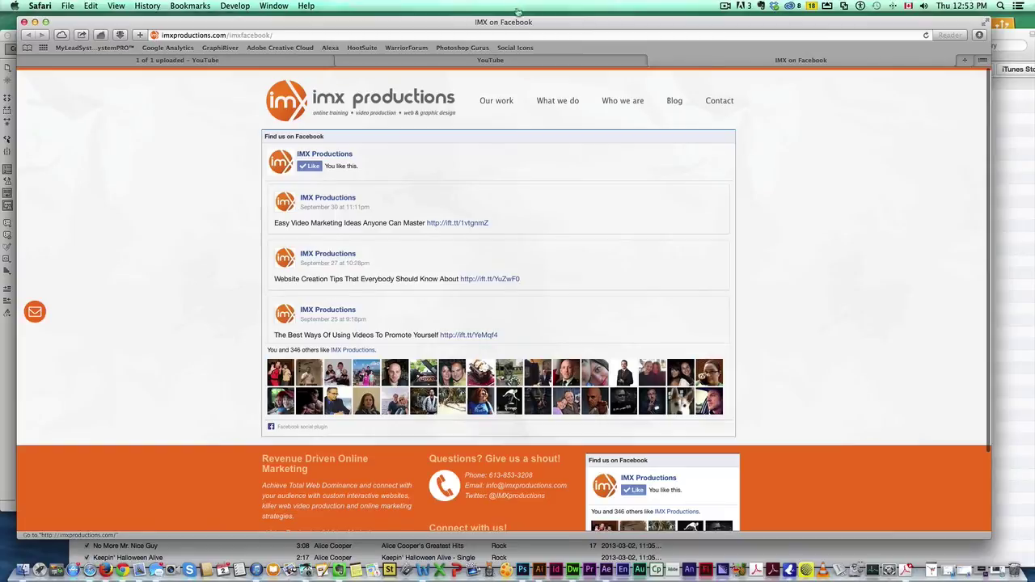
left_click(654, 59)
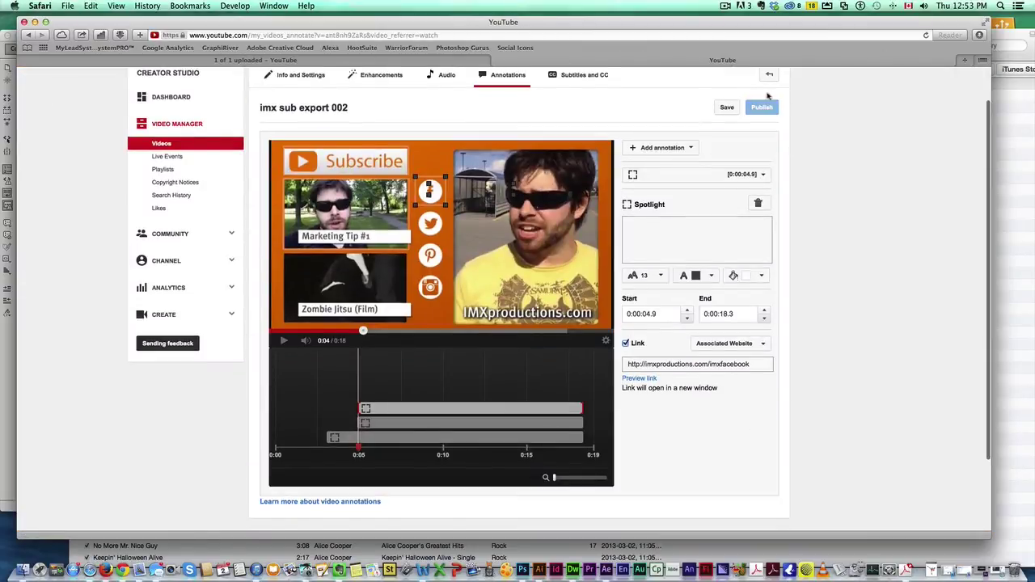
Publish all three spotlight annotations on imx sub export 002
left_click(765, 111)
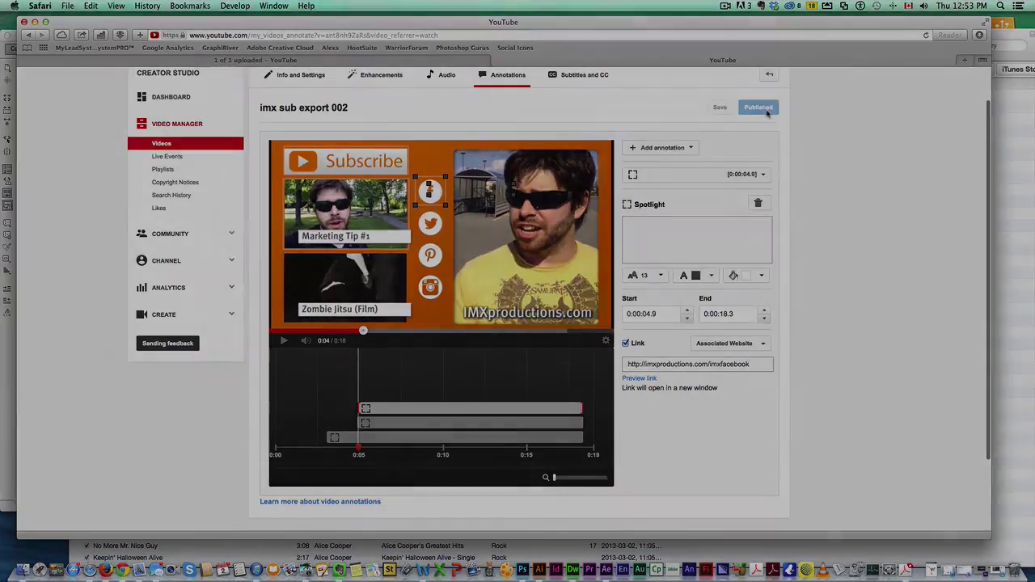